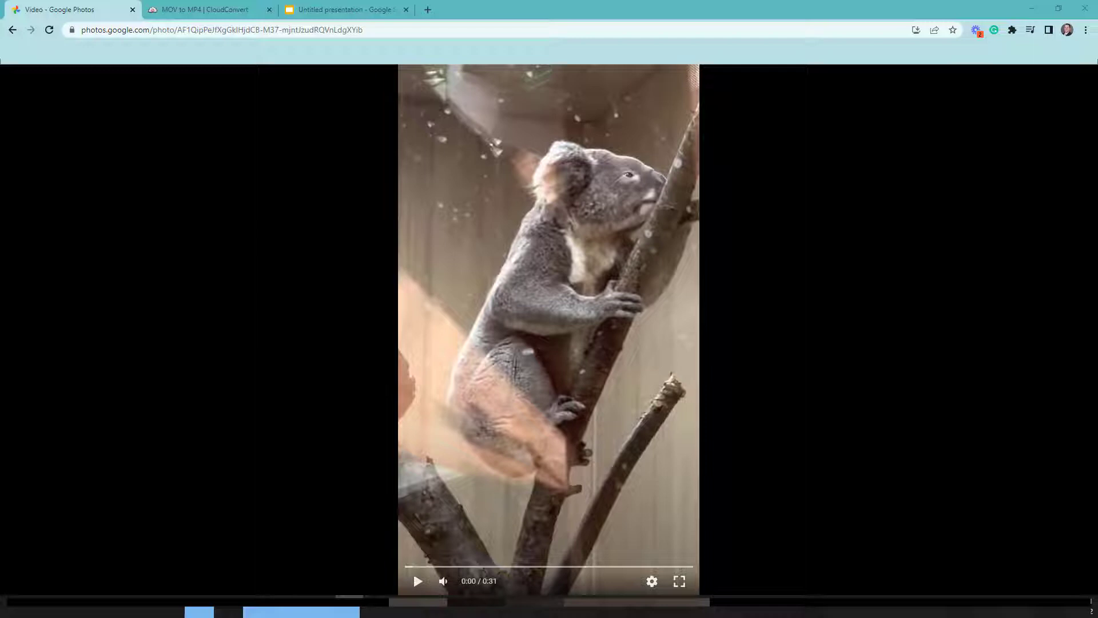
Check the MOV to MP4 converter page's web address, then return to the koala video in Google Photos.
left_click(200, 16)
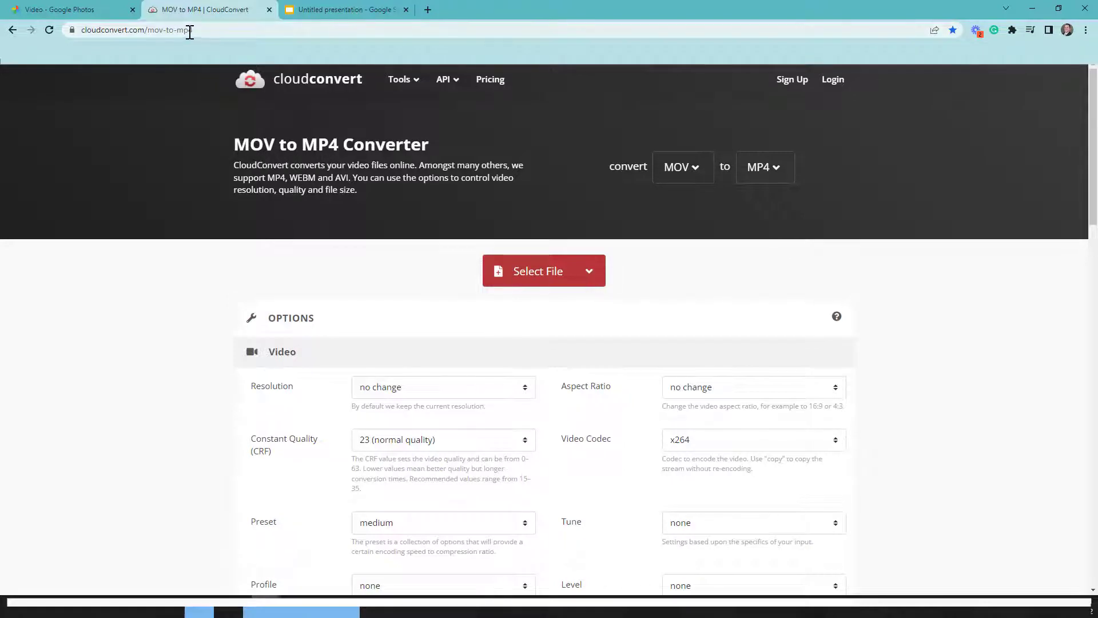
left_click_drag(192, 30, 75, 30)
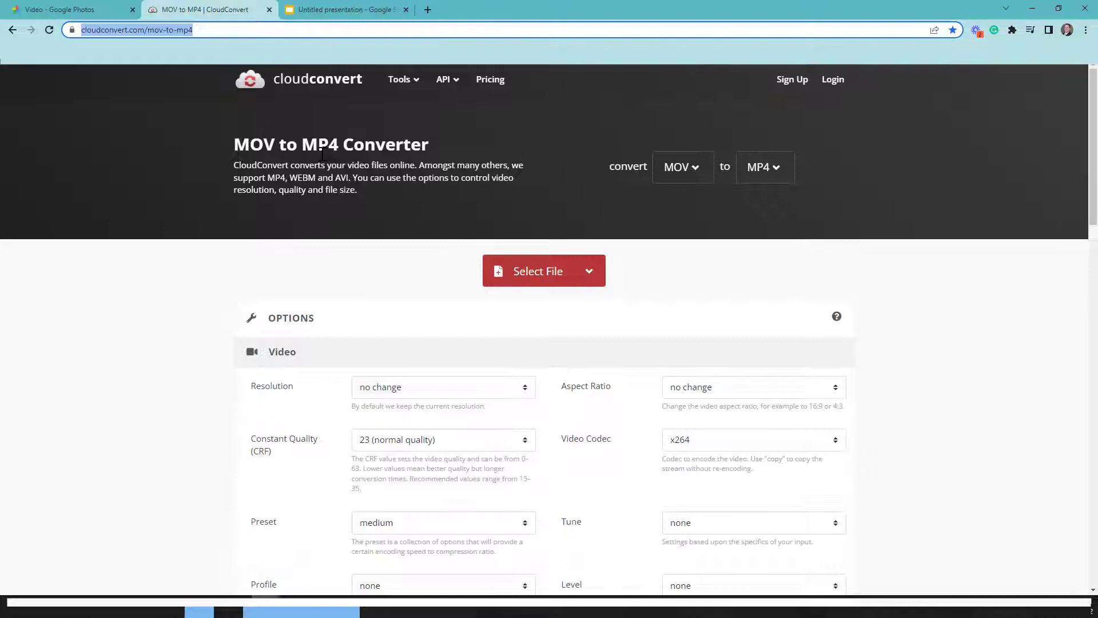
left_click(60, 11)
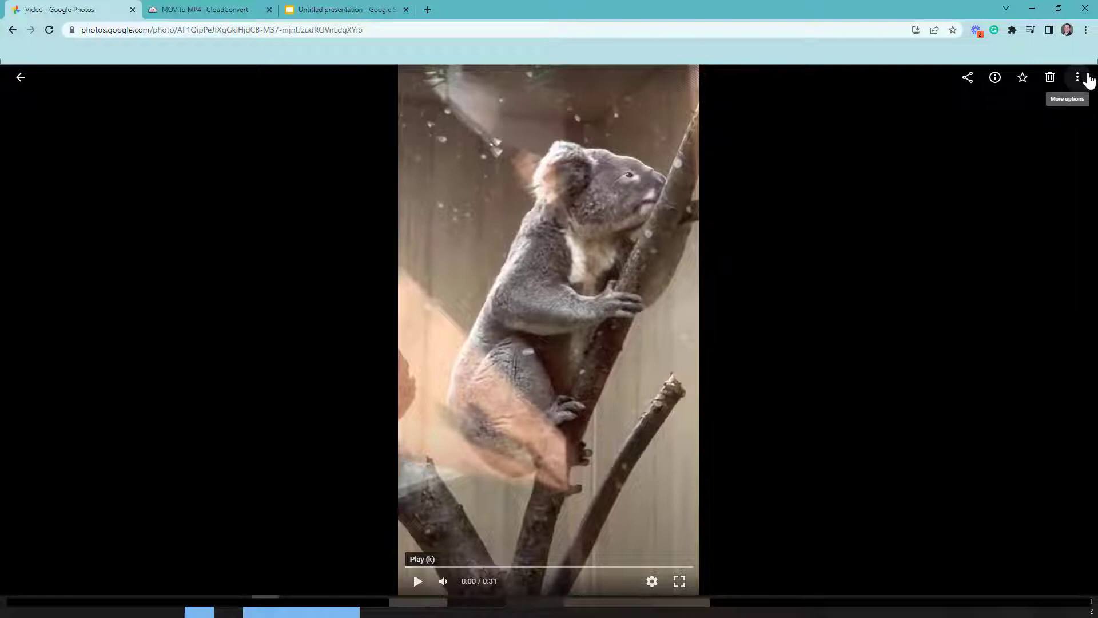
Download the koala video from the More options menu as IMG_4736.MOV.
left_click(1079, 81)
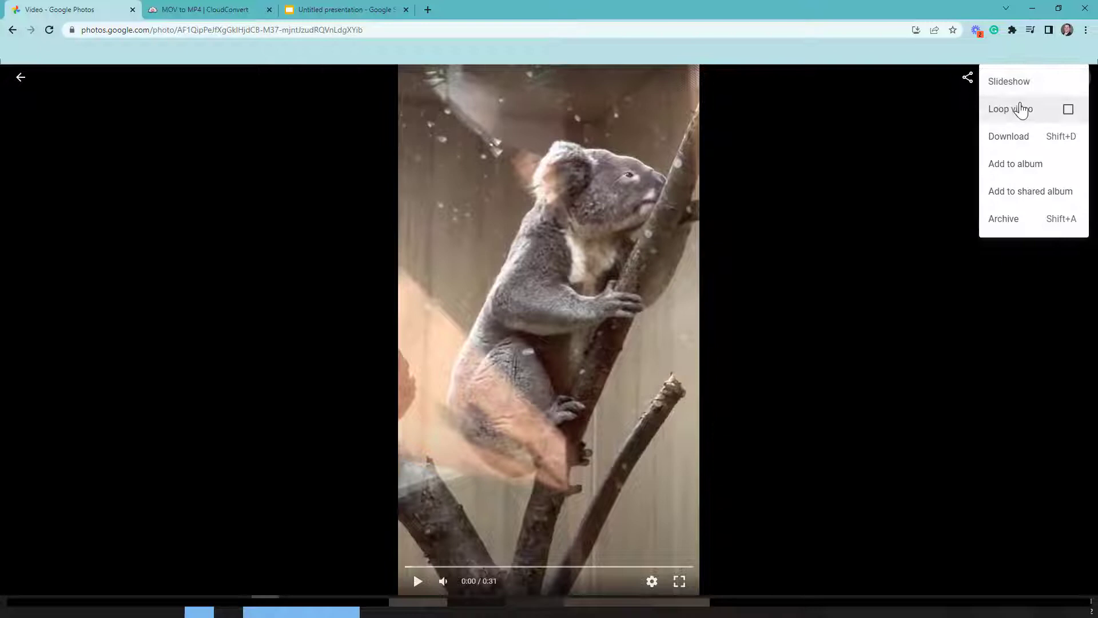
left_click(1008, 144)
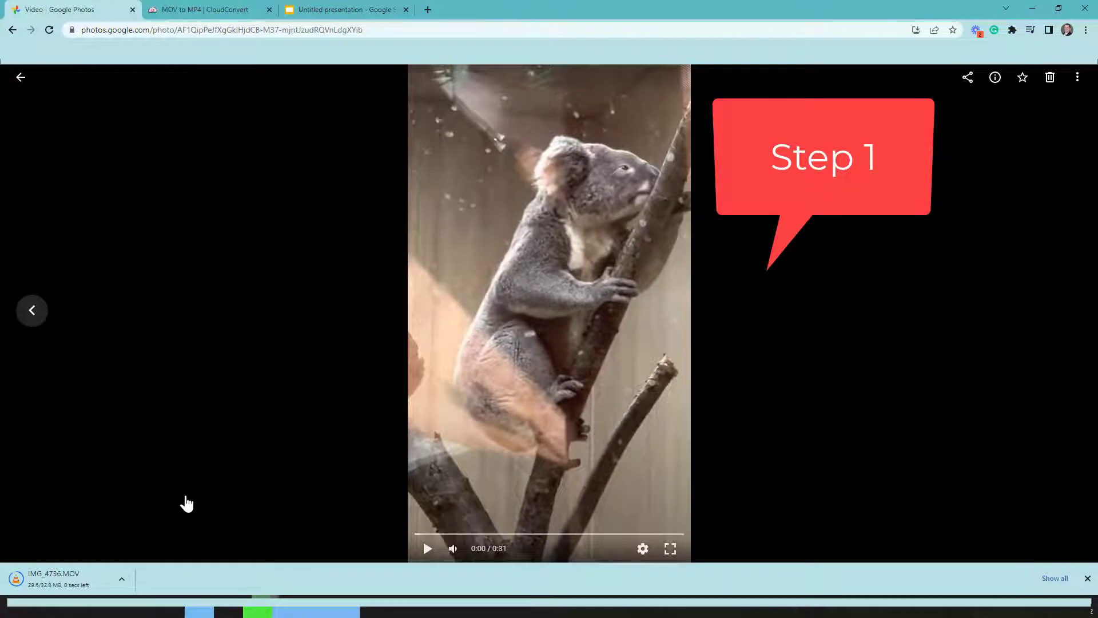
left_click(121, 579)
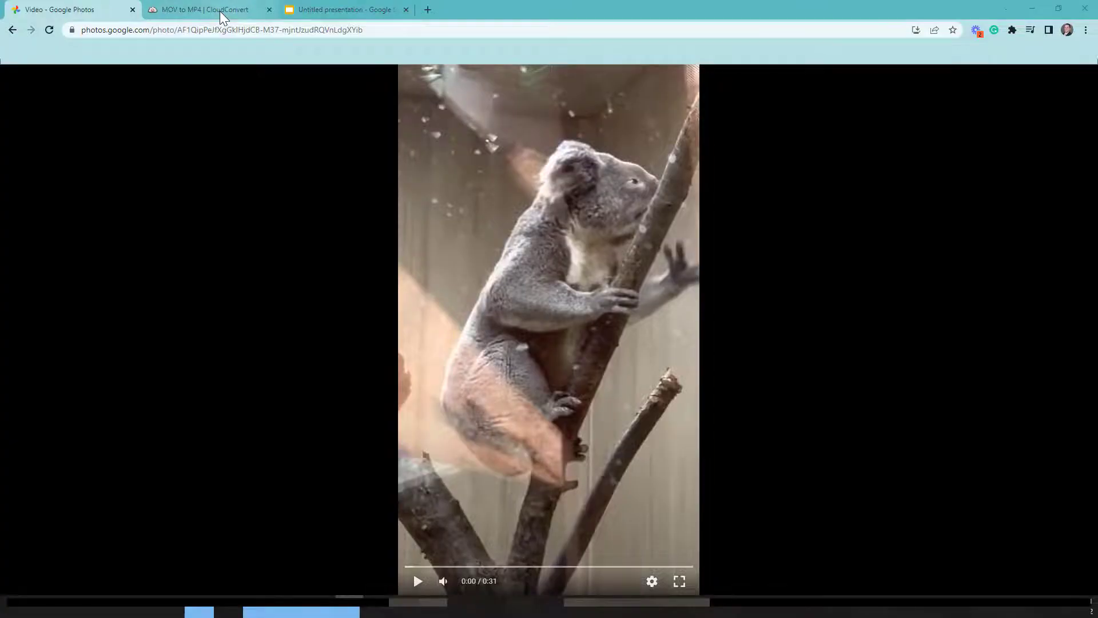
Load IMG_4736.MOV from Downloads into CloudConvert's converter, keeping MP4 as the output format.
left_click(219, 12)
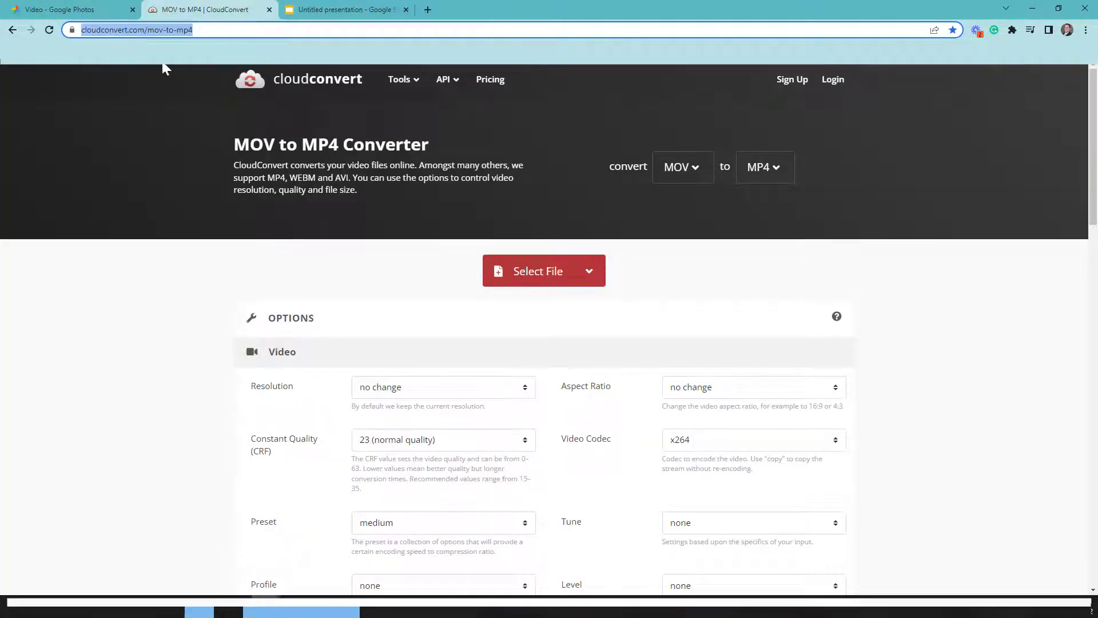
left_click(568, 278)
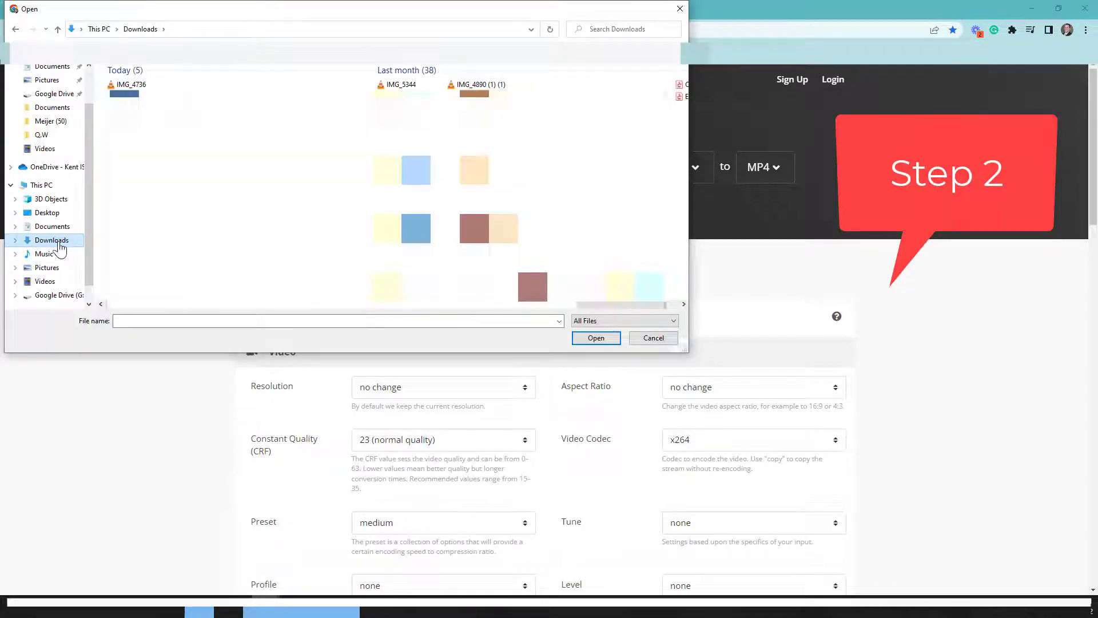
left_click(131, 85)
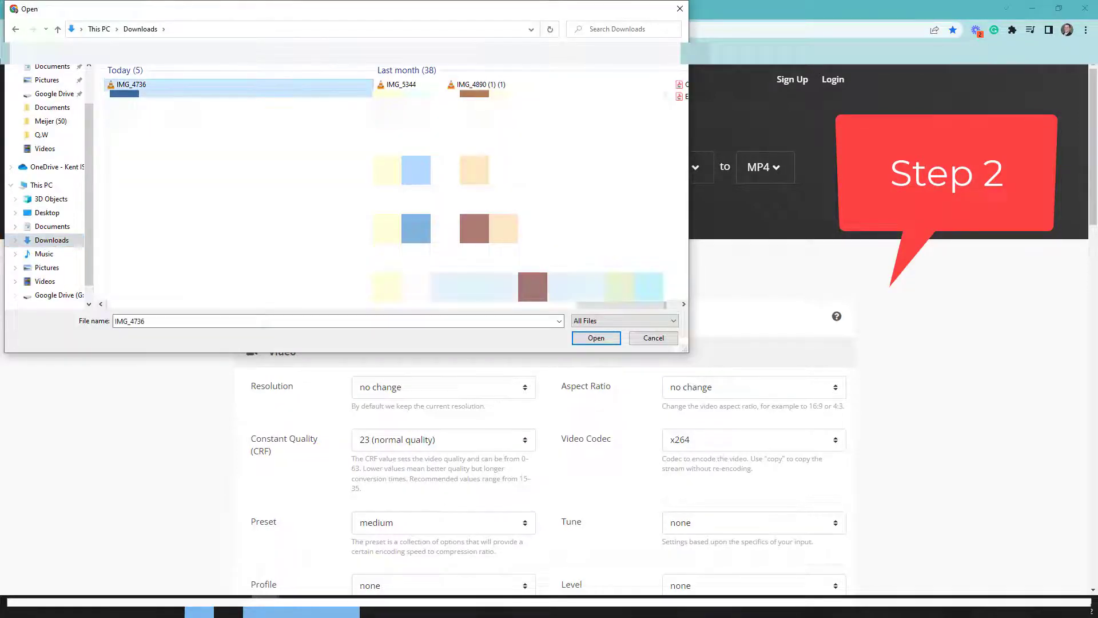
left_click(598, 342)
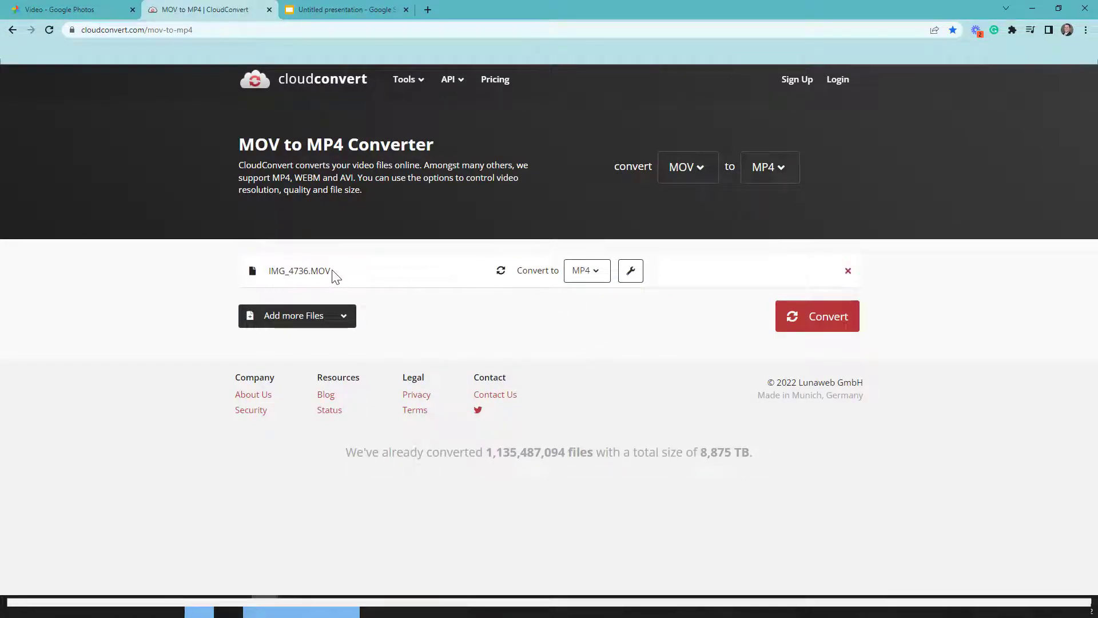
left_click_drag(319, 271, 325, 277)
left_click(598, 278)
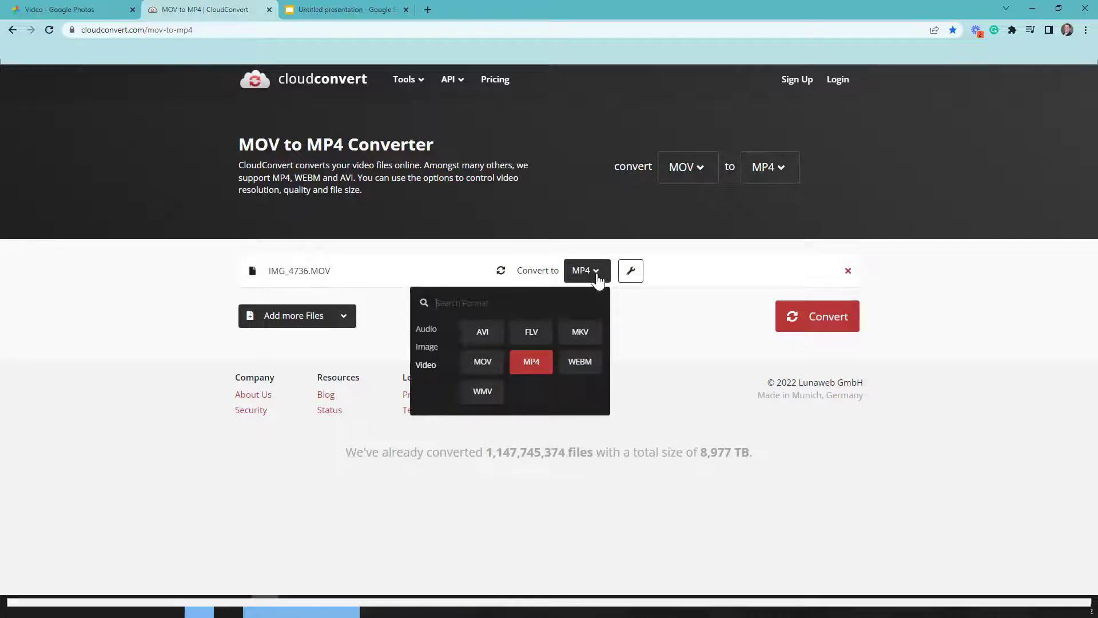
left_click(534, 365)
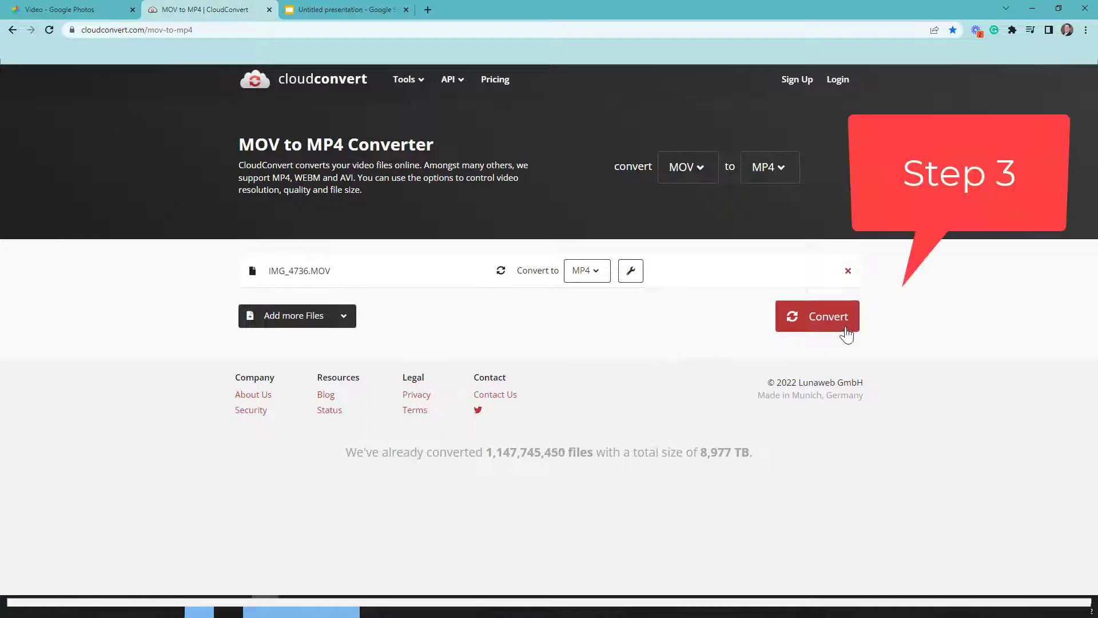
Convert IMG_4736.MOV to MP4 and download the resulting IMG_4736.mp4.
left_click(822, 330)
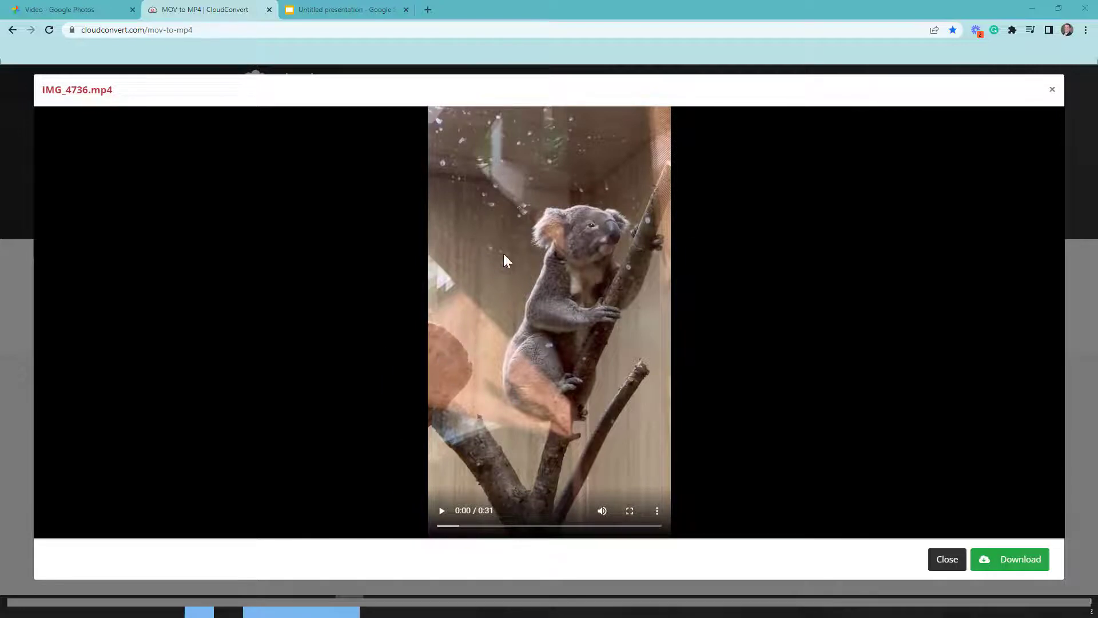
left_click(1014, 568)
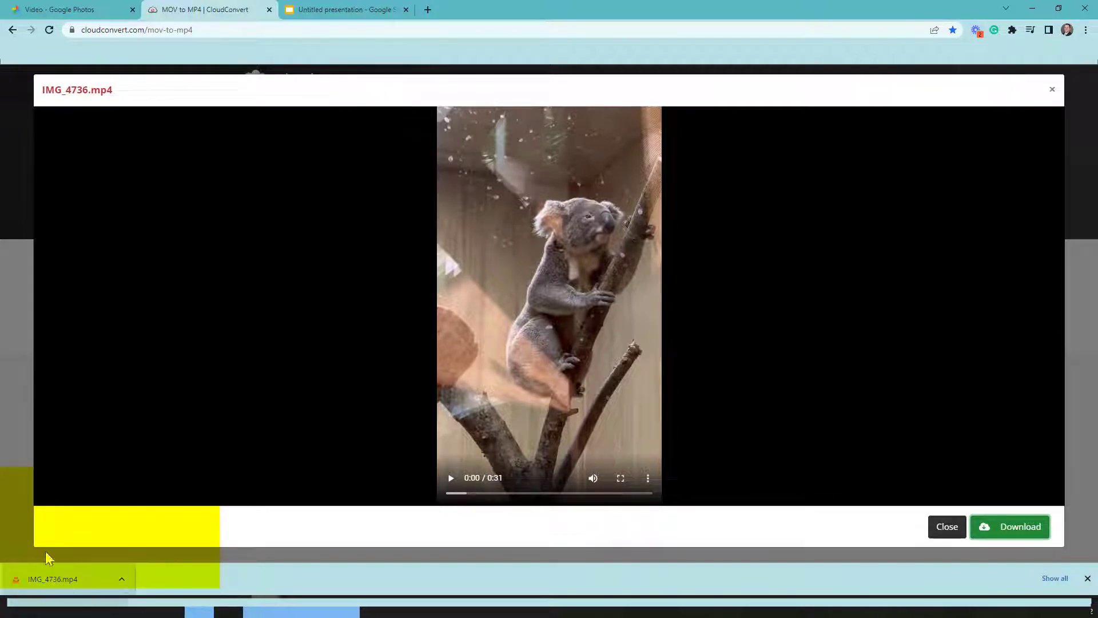
In the presentation, look through the Insert Video dialog's By URL and Google Drive tabs, then close it.
left_click(345, 8)
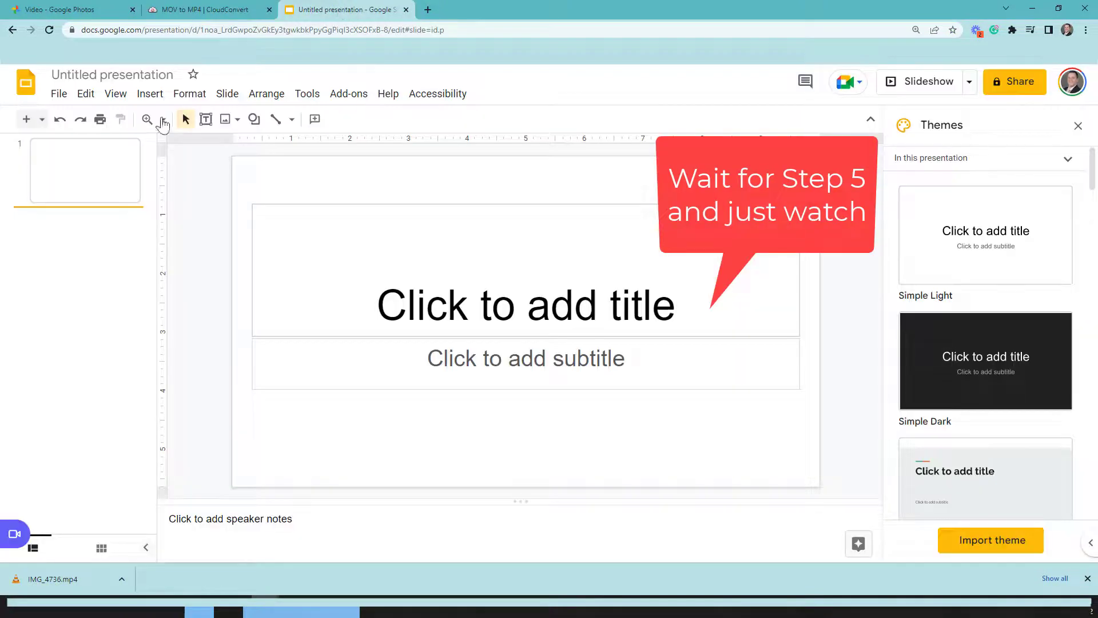
left_click(150, 103)
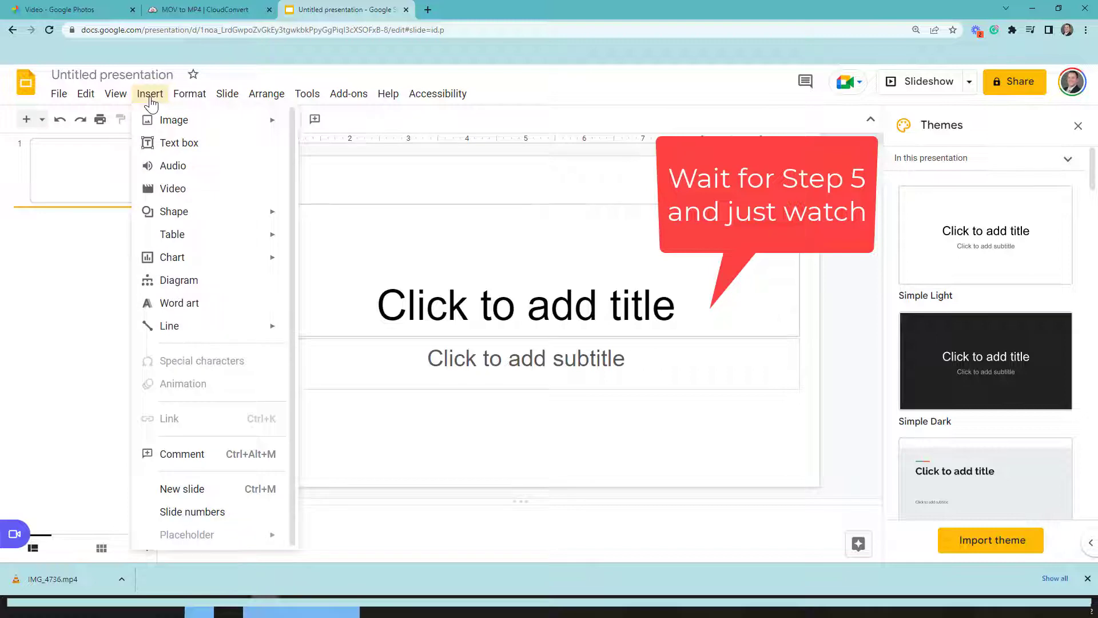
left_click(147, 189)
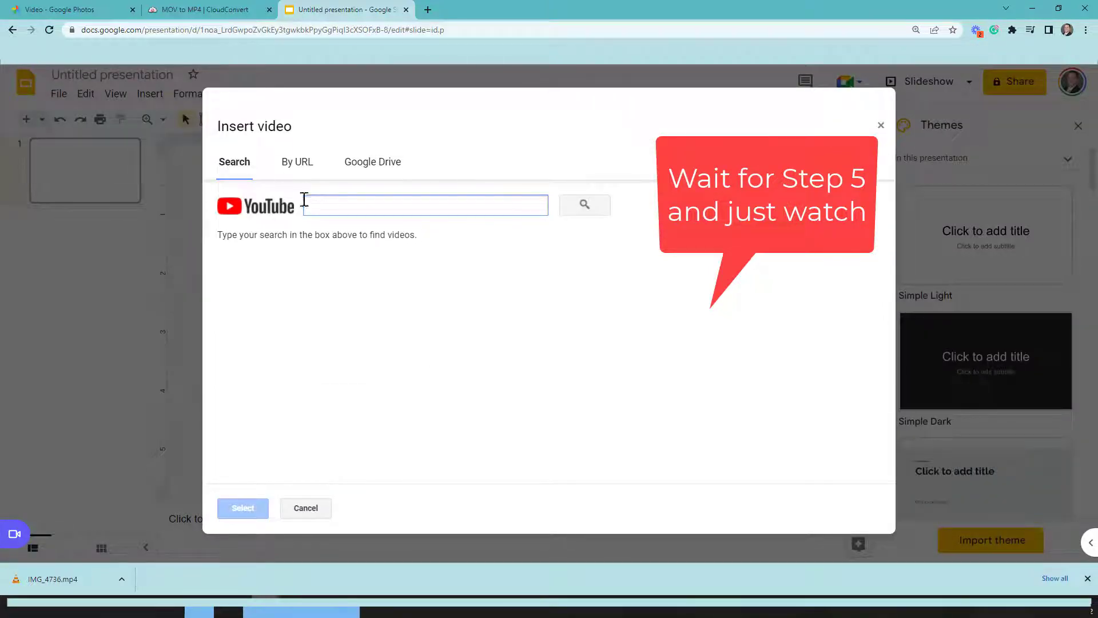
left_click(296, 162)
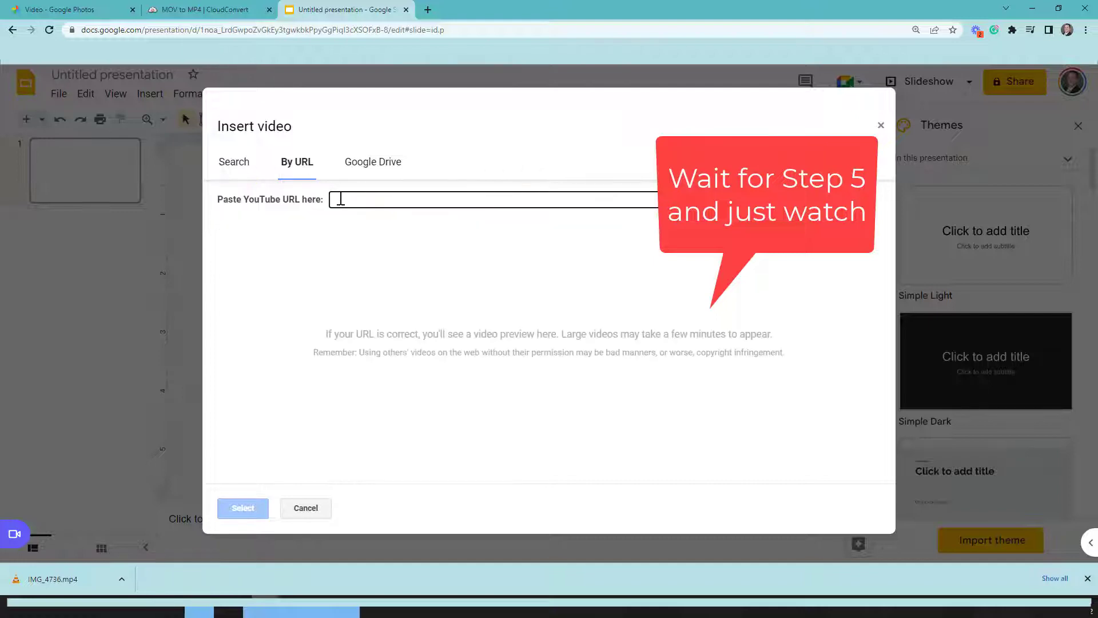
left_click(369, 167)
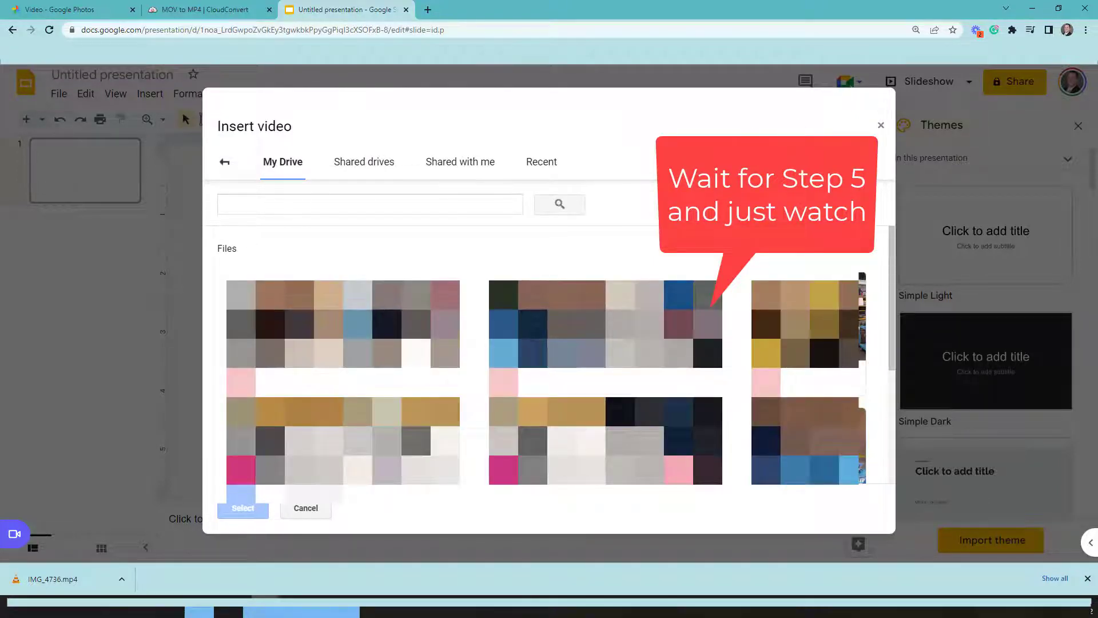
left_click(880, 127)
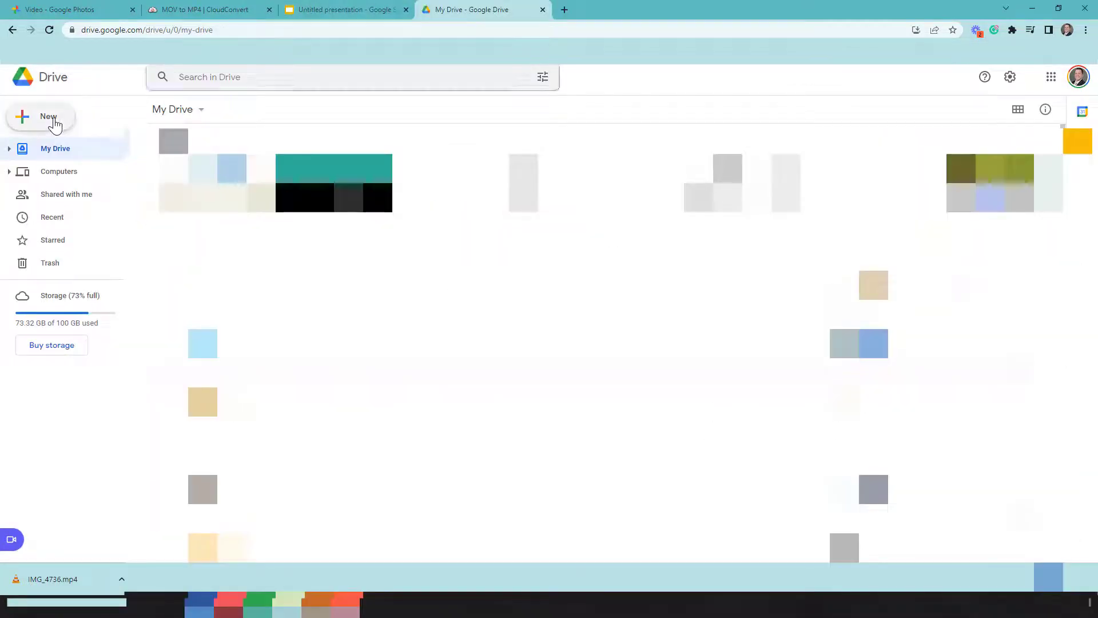
Upload IMG_4736.mp4 from Downloads into My Drive and return to the presentation.
left_click(48, 116)
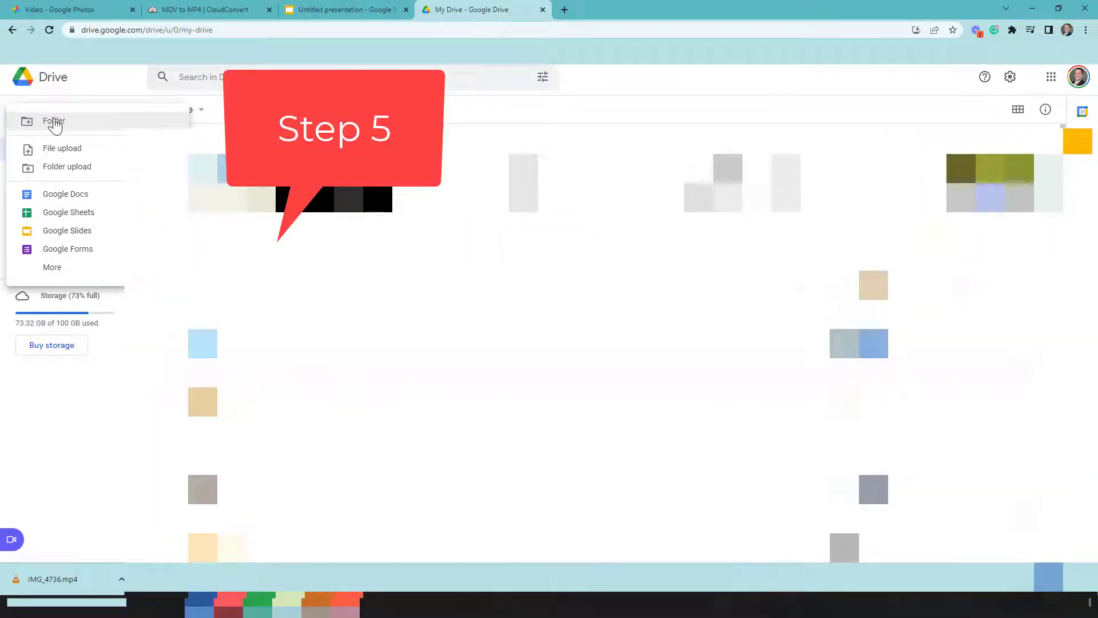
left_click(73, 149)
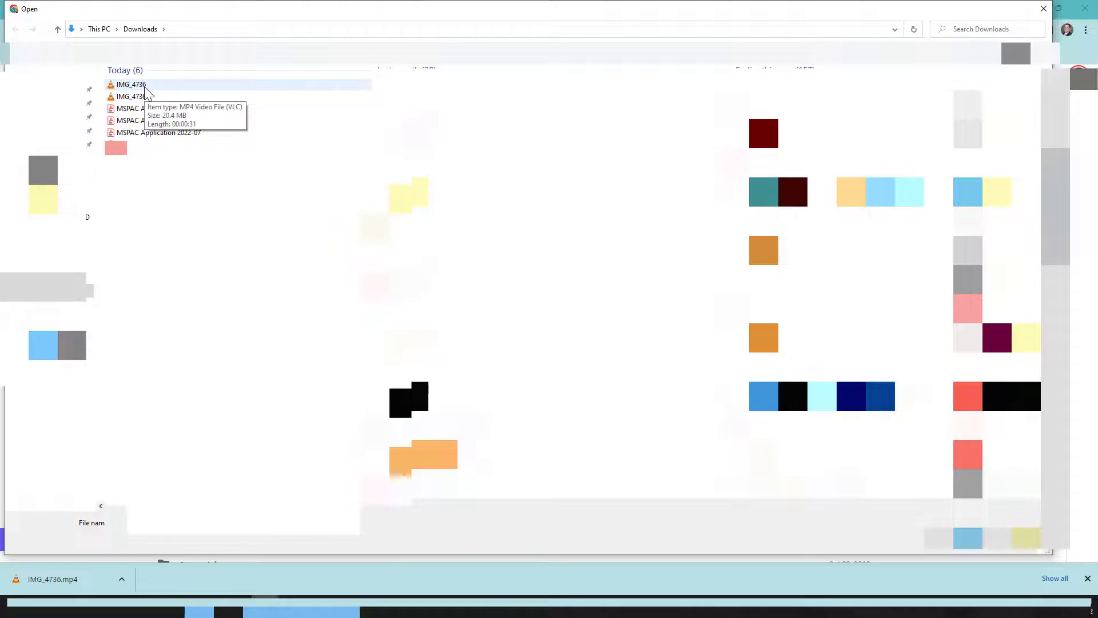
left_click(145, 87)
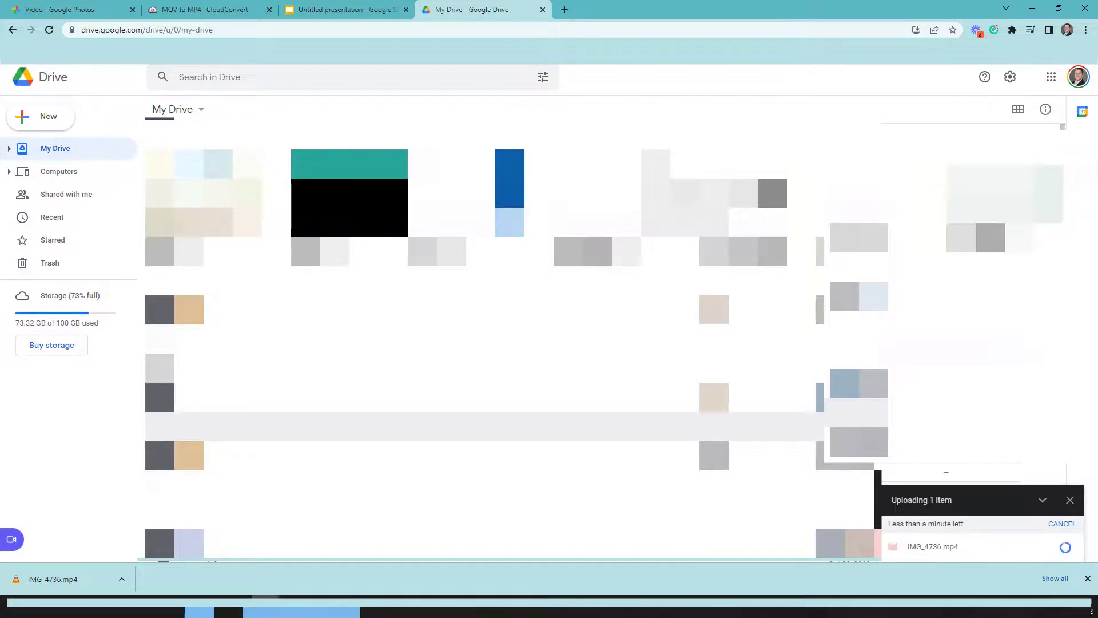
key("ctrl+shift+Tab")
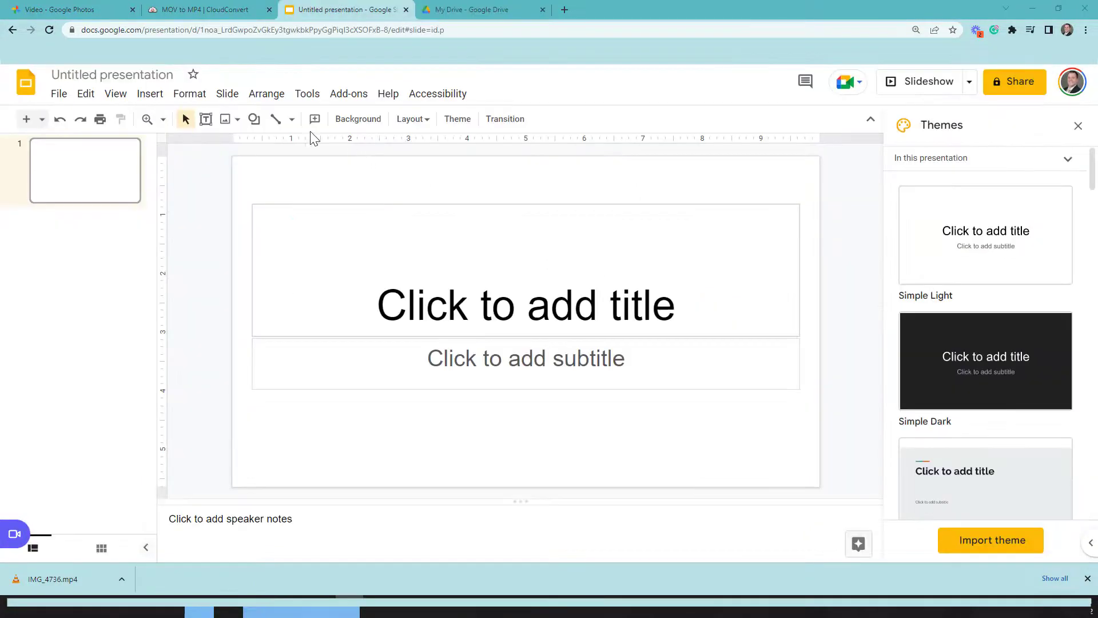
Insert IMG_4736.mp4 from My Drive as a video on the title slide.
left_click(140, 101)
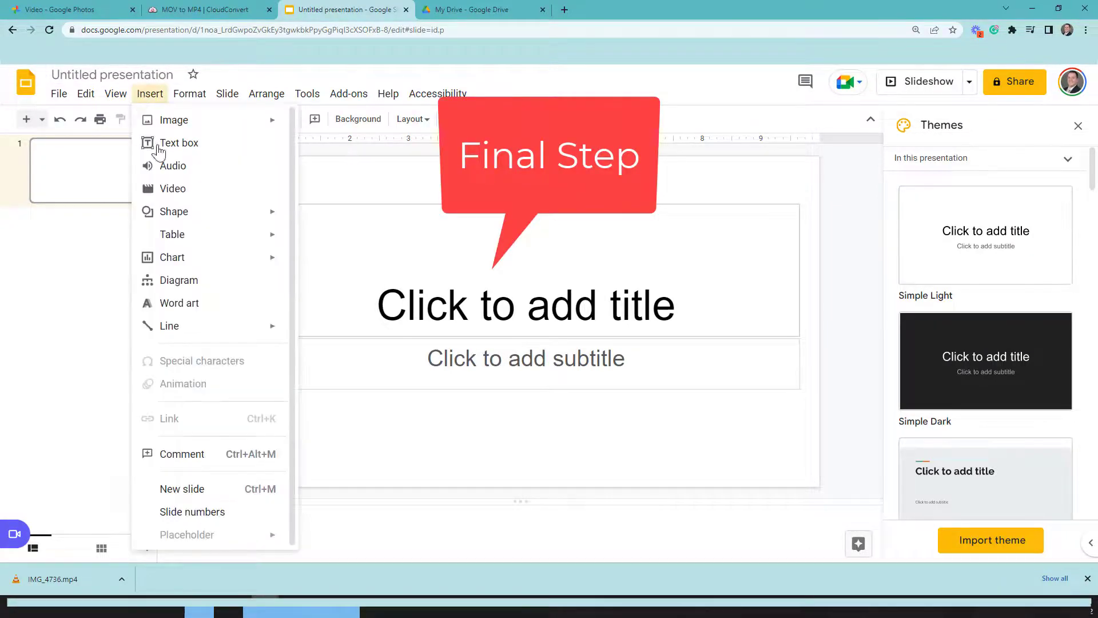
left_click(178, 188)
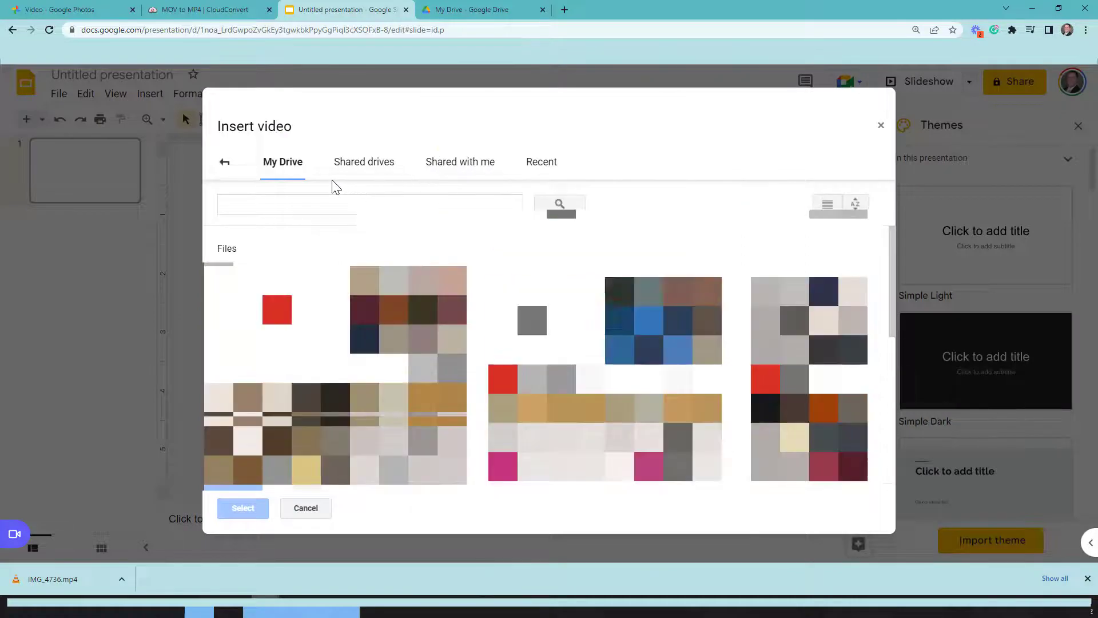
left_click(277, 323)
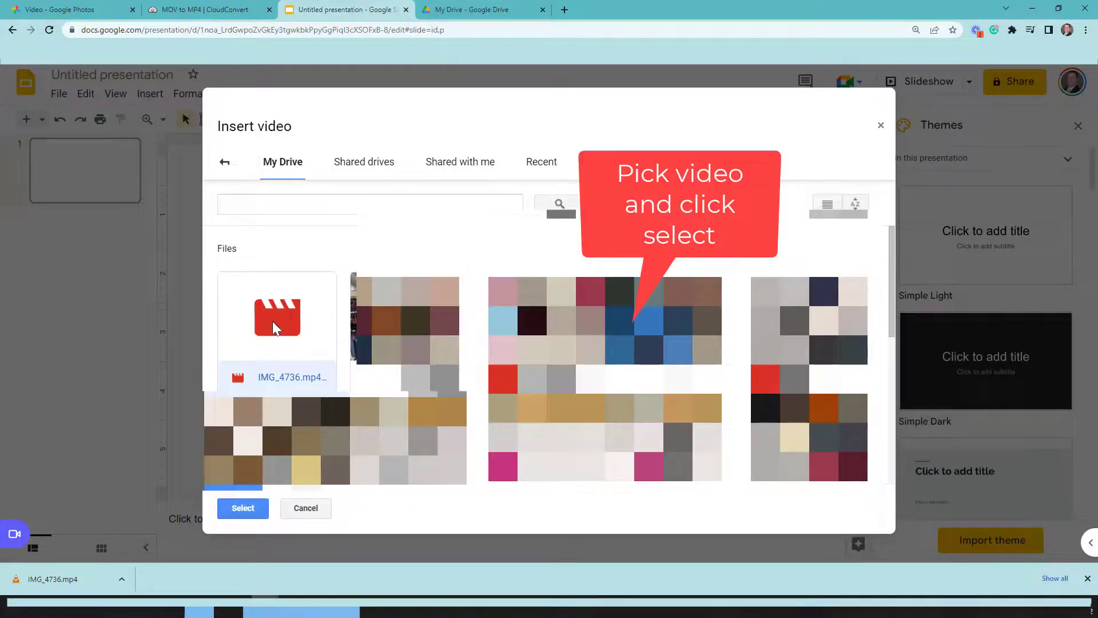
double_click(292, 370)
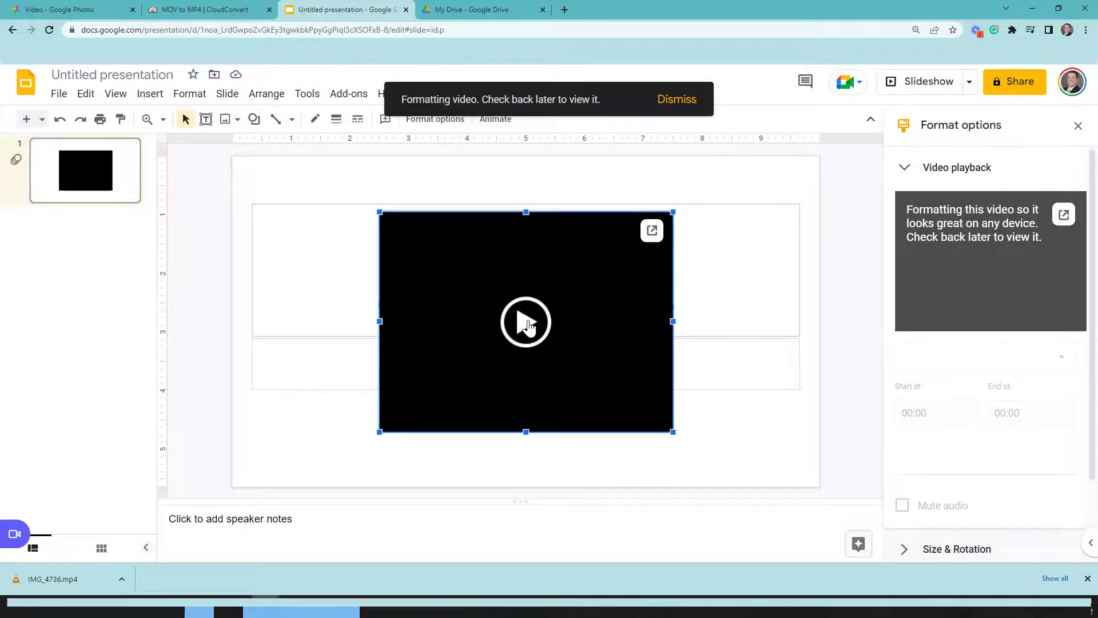
left_click(524, 319)
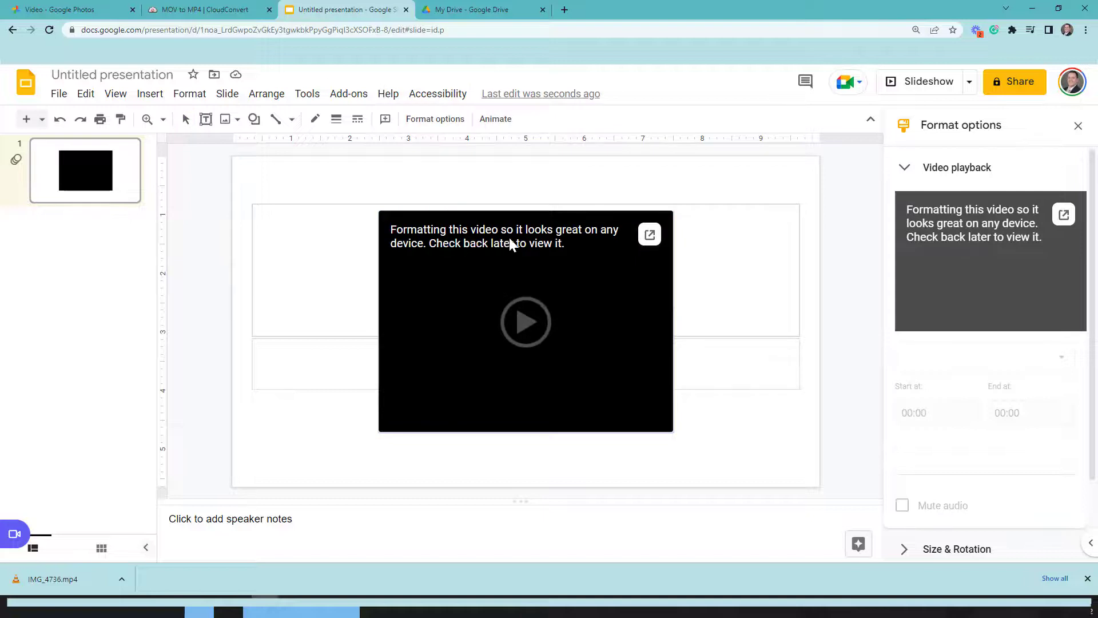